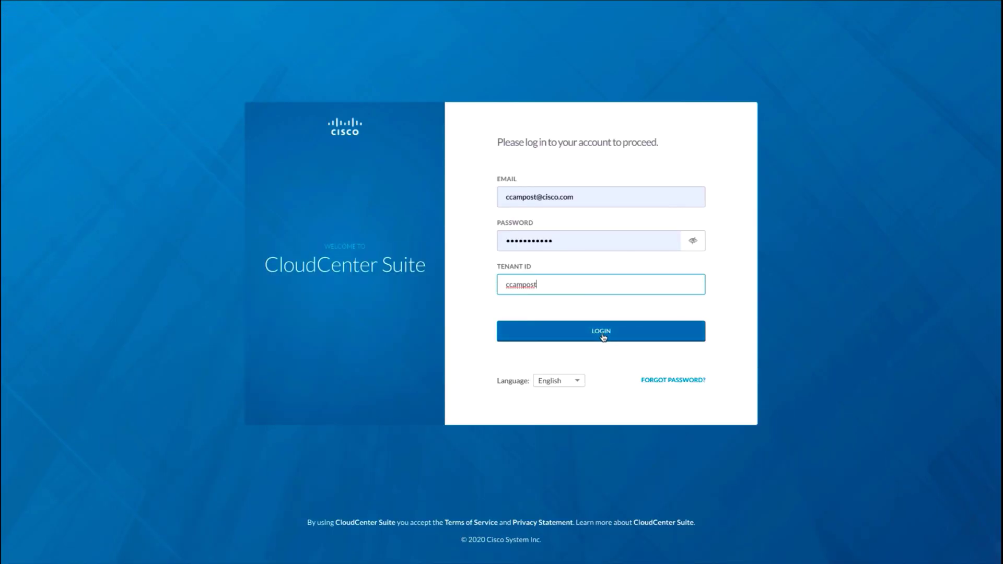
Sign in, open Workload Manager, and go to Admin > Clouds without adding a new cloud
{"action": "left_click", "coordinate": [603, 337]}
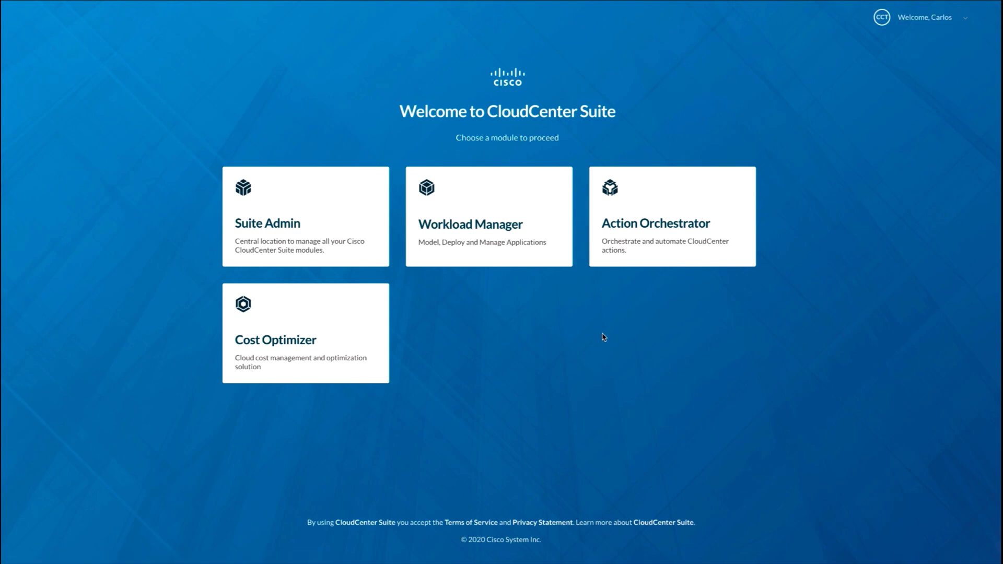
{"action": "left_click", "coordinate": [520, 237]}
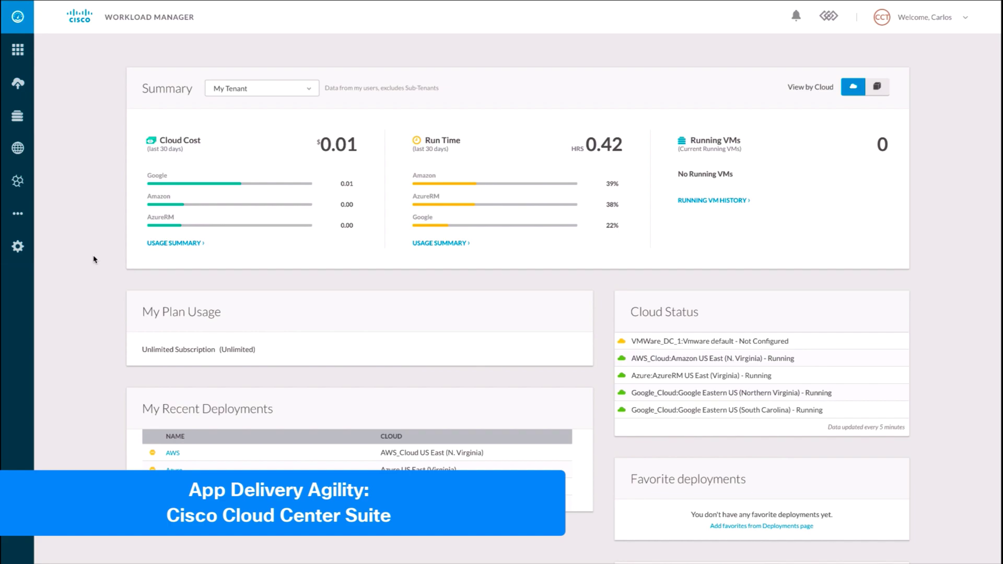
{"action": "left_click", "coordinate": [46, 251]}
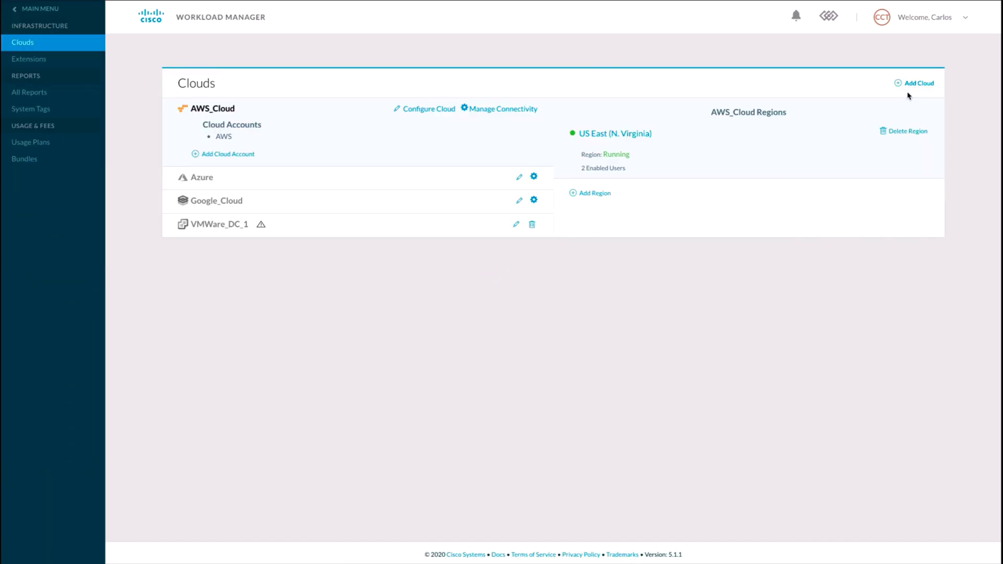
{"action": "left_click", "coordinate": [915, 84]}
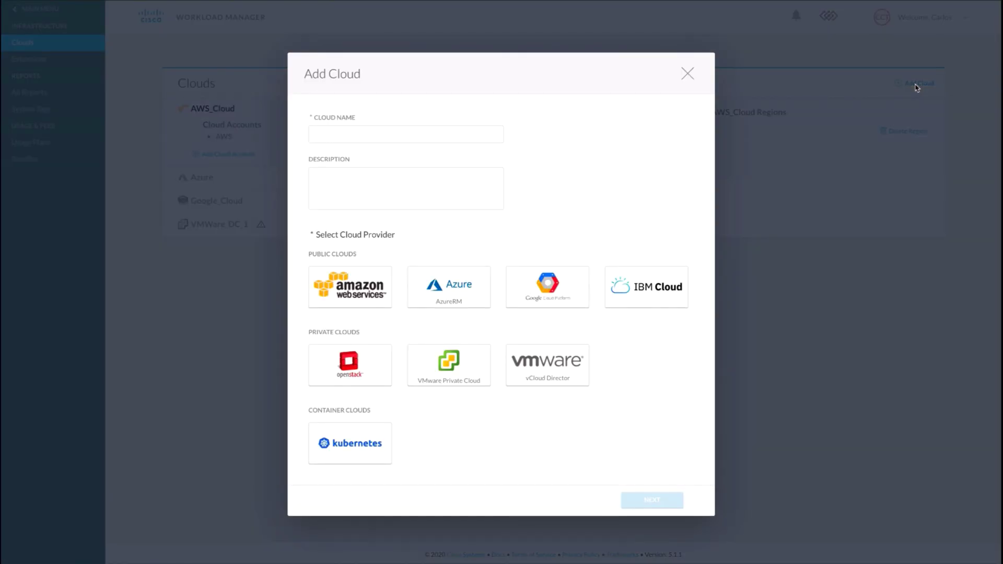
{"action": "left_click", "coordinate": [687, 74]}
Review AWS_Cloud's region settings, instance type pricing and storage types
{"action": "left_click", "coordinate": [432, 108]}
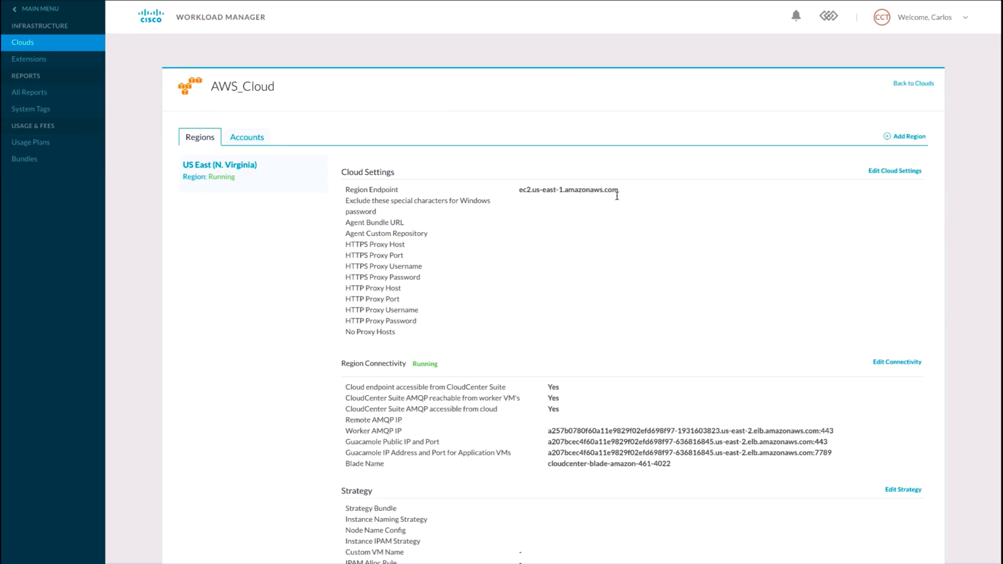
{"action": "scroll", "coordinate": [892, 284], "scroll_direction": "down", "scroll_amount": 3}
{"action": "scroll", "coordinate": [891, 283], "scroll_direction": "down", "scroll_amount": 15}
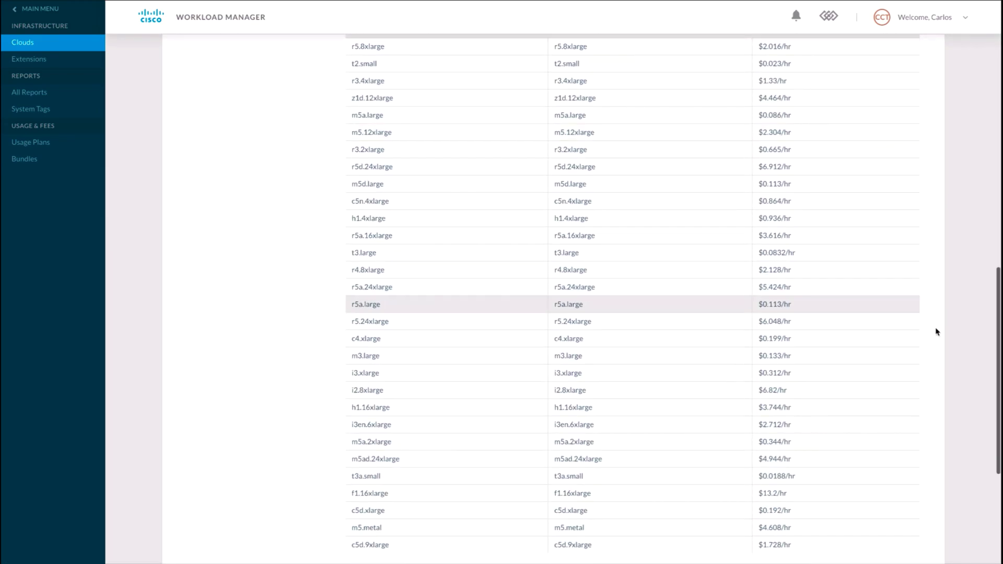
{"action": "scroll", "coordinate": [964, 364], "scroll_direction": "down", "scroll_amount": 4}
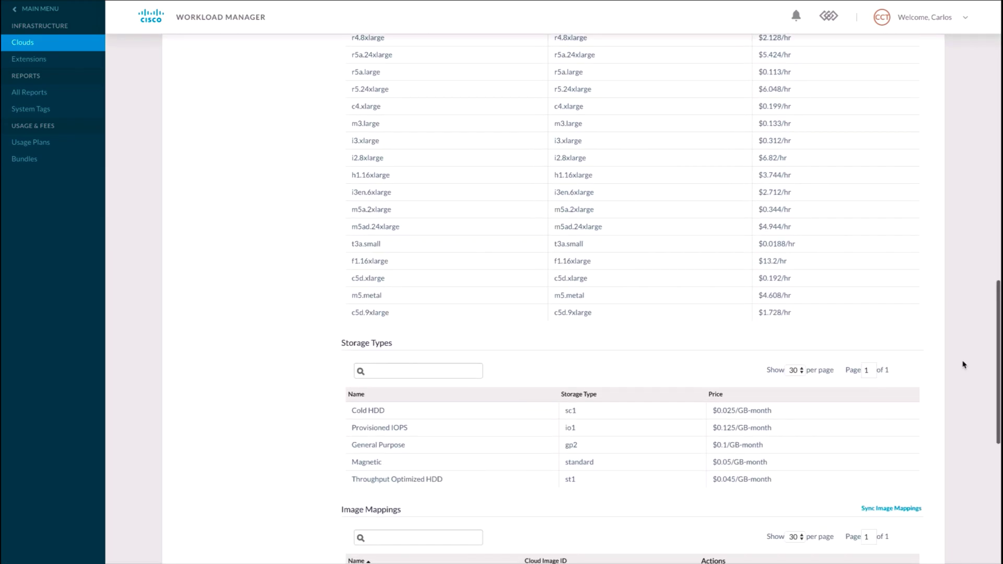
{"action": "left_click", "coordinate": [18, 3]}
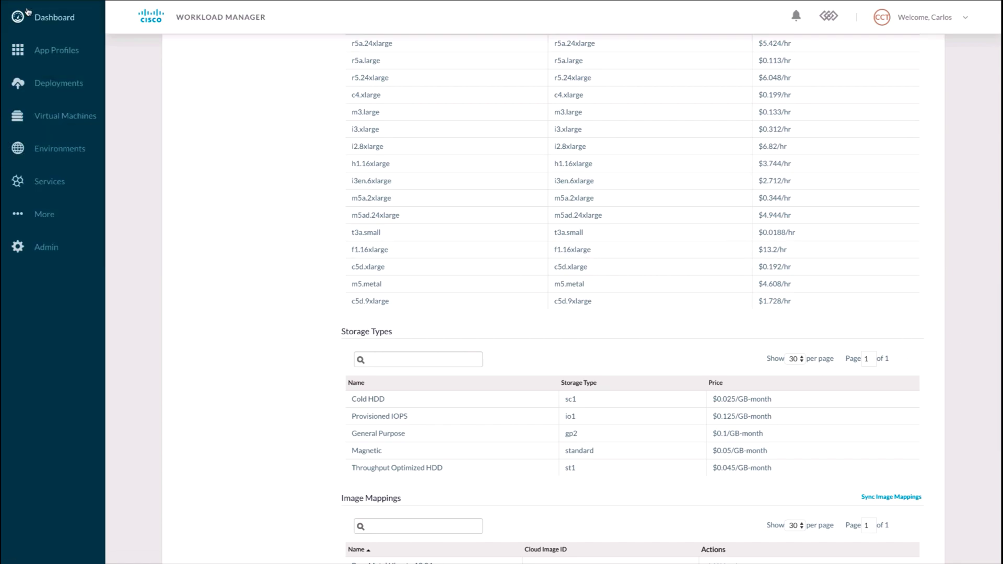
Start a new N-Tier application profile and add an Apache2 web server tier
{"action": "left_click", "coordinate": [37, 18]}
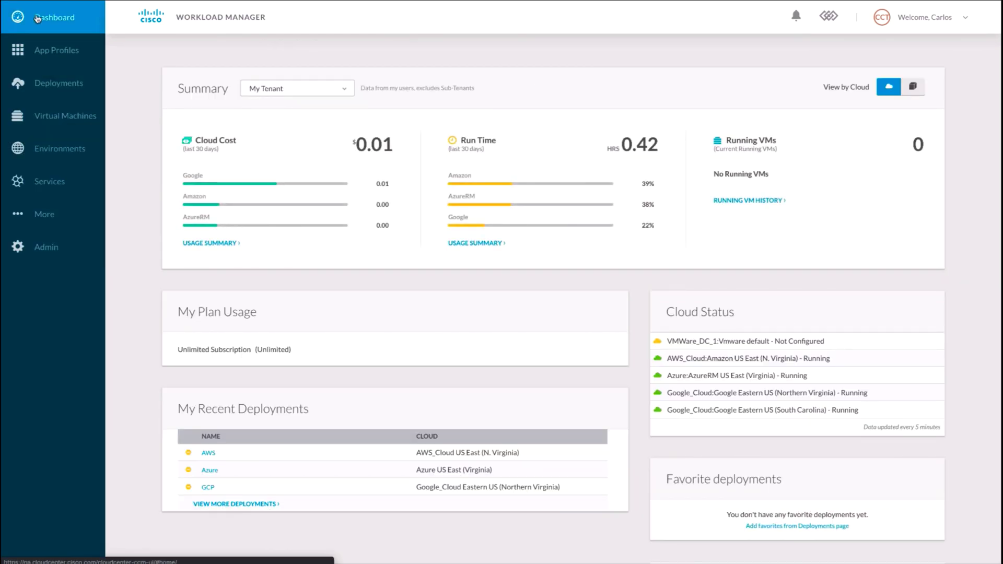
{"action": "left_click", "coordinate": [52, 52]}
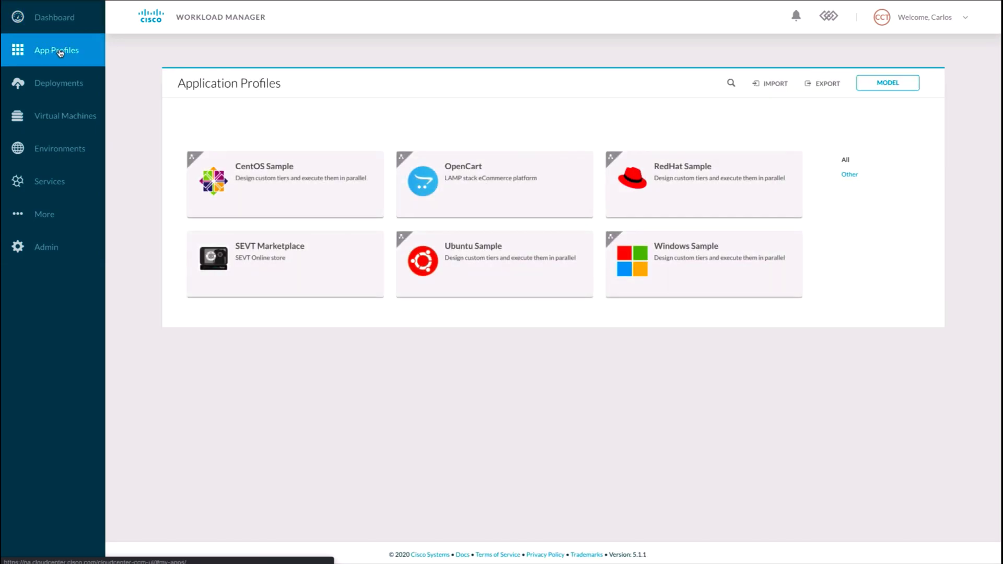
{"action": "left_click", "coordinate": [874, 86]}
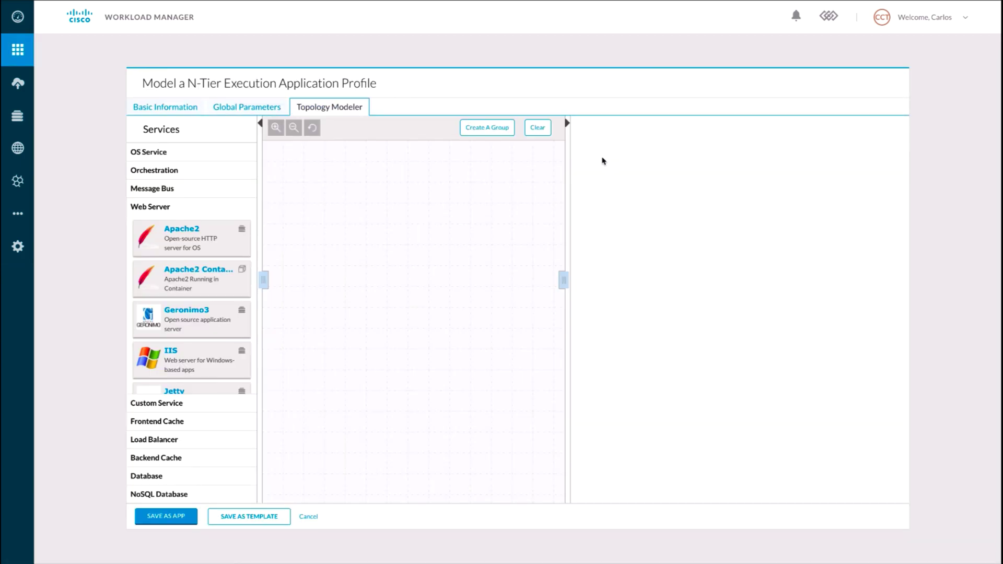
{"action": "left_click_drag", "start_coordinate": [236, 258], "coordinate": [386, 251]}
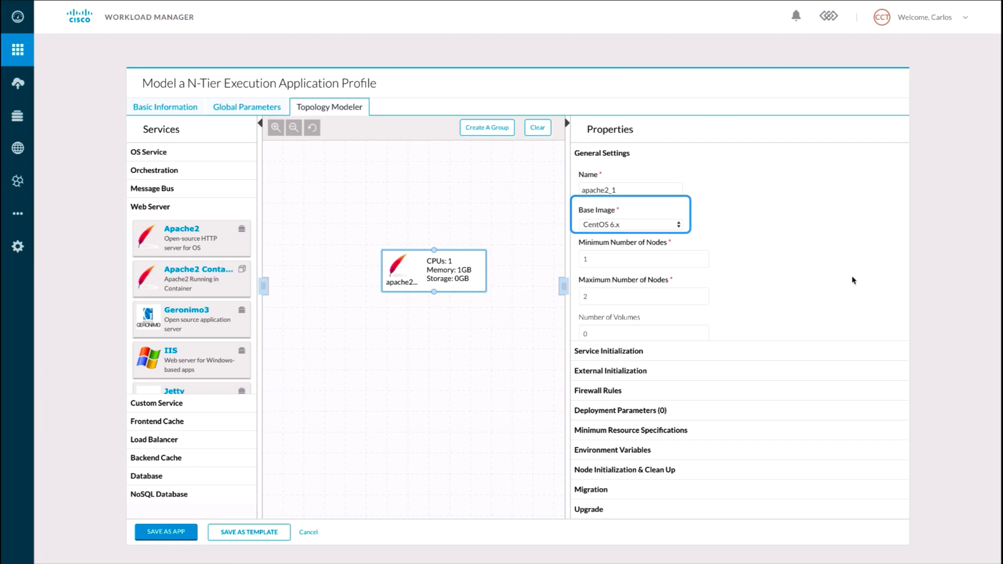
Set the Apache2 tier's Maximum Number of Nodes to 10
{"action": "scroll", "coordinate": [853, 281], "scroll_direction": "down", "scroll_amount": 1}
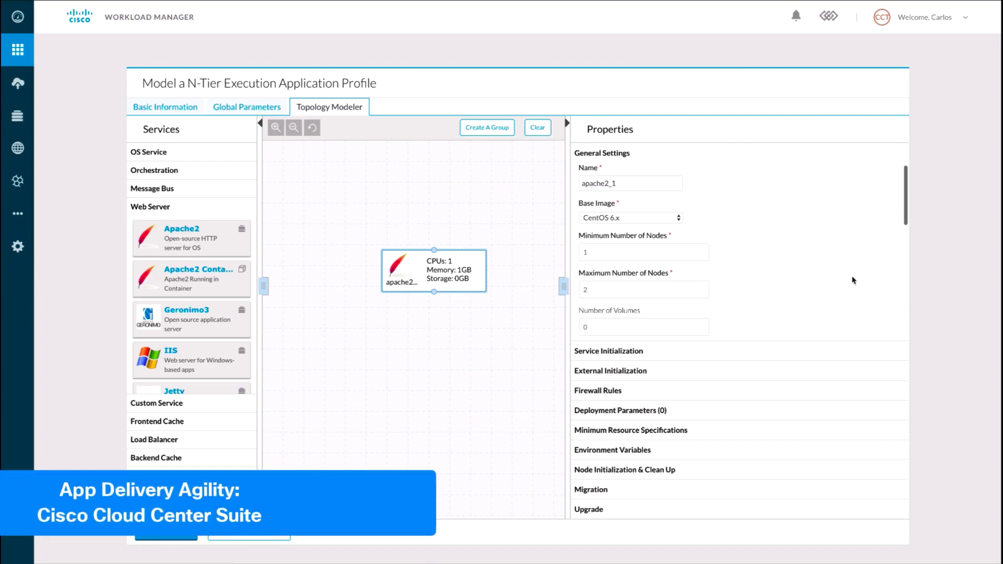
{"action": "scroll", "coordinate": [853, 280], "scroll_direction": "down", "scroll_amount": 2}
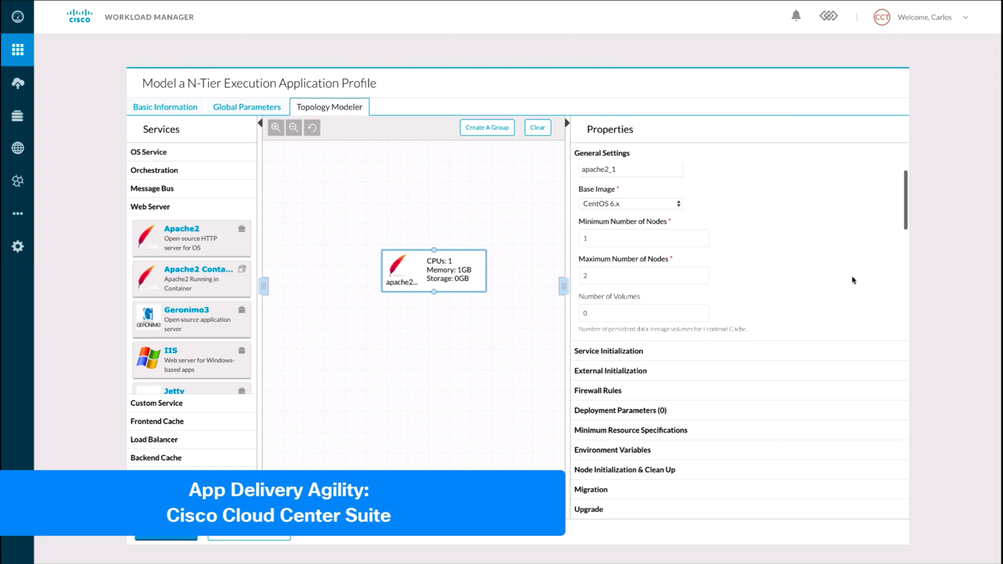
{"action": "scroll", "coordinate": [853, 280], "scroll_direction": "down", "scroll_amount": 5}
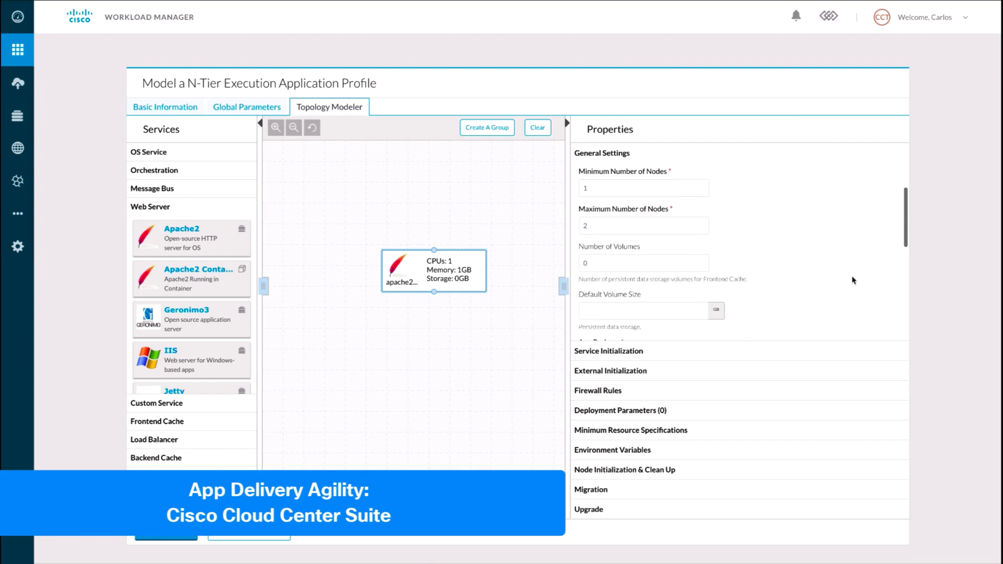
{"action": "double_click", "coordinate": [645, 225]}
{"action": "type", "text": "10"}
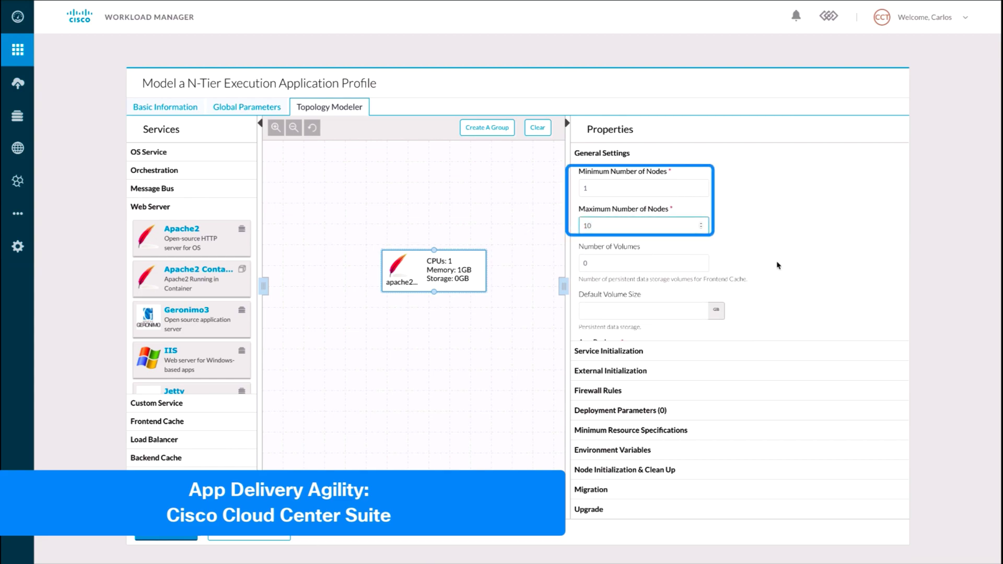
{"action": "left_click", "coordinate": [809, 265]}
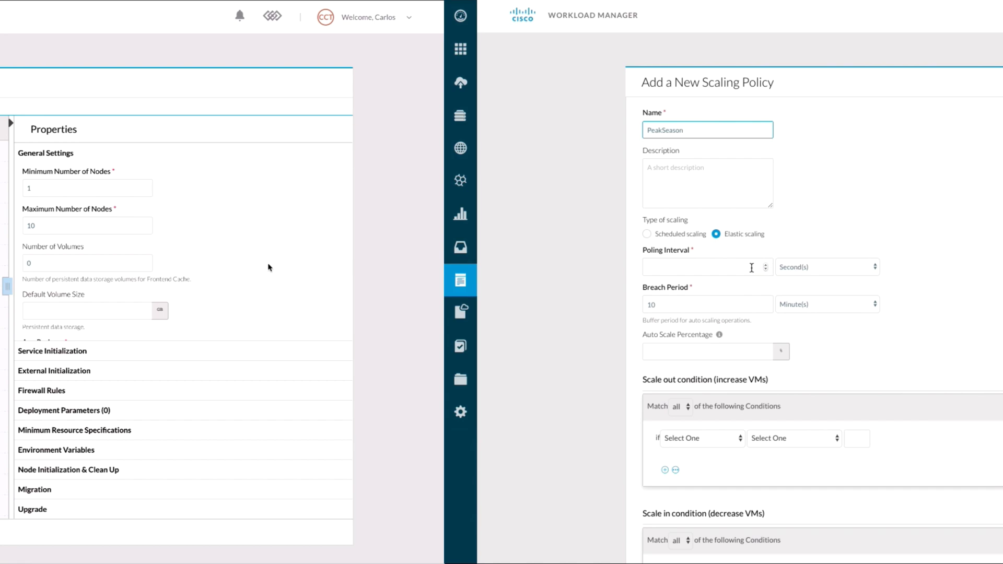
Set a 5-second polling interval and scale out when CPU Utilization is greater than 85
{"action": "left_click", "coordinate": [751, 267]}
{"action": "left_click", "coordinate": [912, 312]}
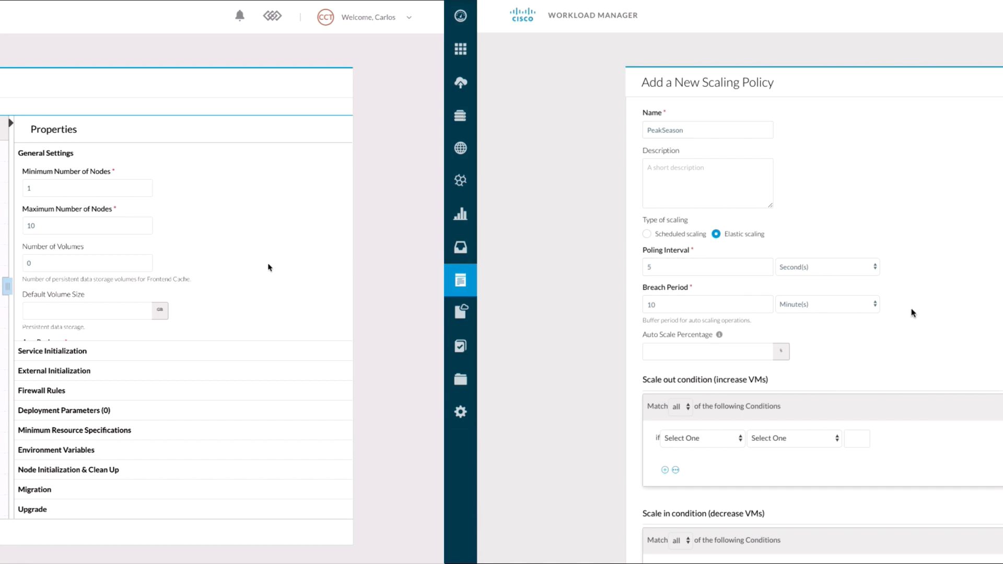
{"action": "left_click", "coordinate": [736, 440]}
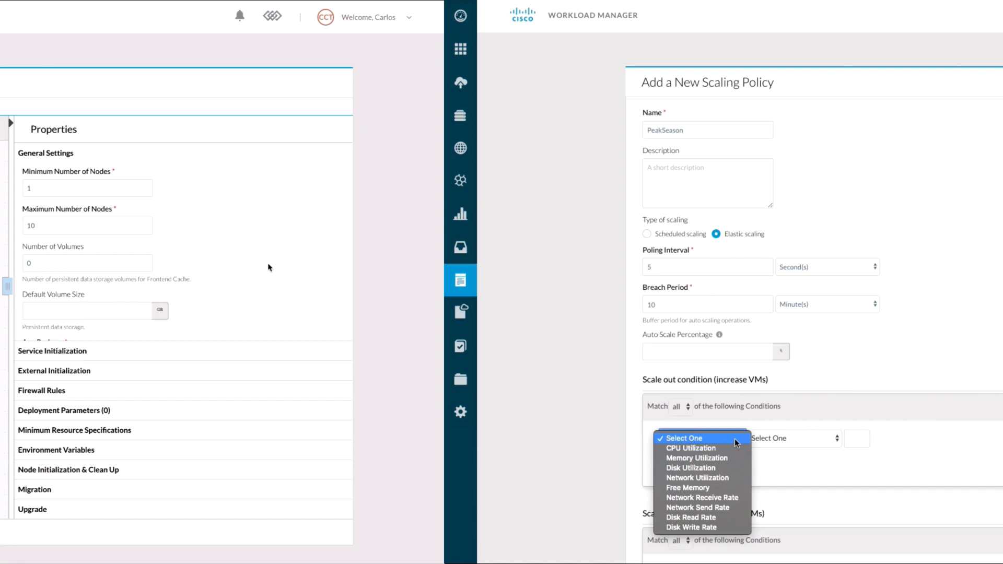
{"action": "left_click", "coordinate": [691, 448]}
{"action": "left_click", "coordinate": [789, 438]}
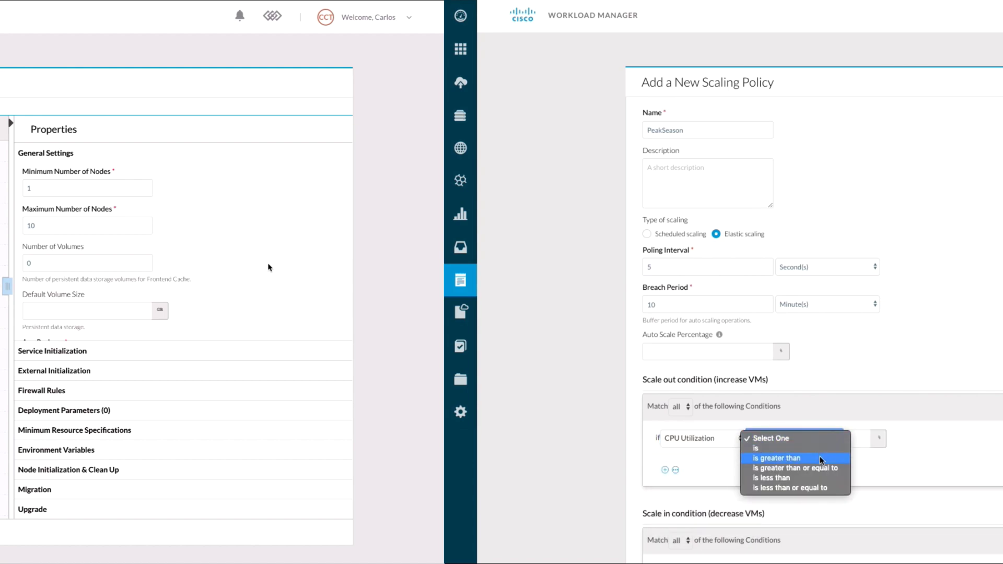
{"action": "left_click", "coordinate": [768, 452]}
{"action": "left_click", "coordinate": [851, 440]}
{"action": "left_click", "coordinate": [969, 437]}
{"action": "scroll", "coordinate": [969, 436], "scroll_direction": "down", "scroll_amount": 3}
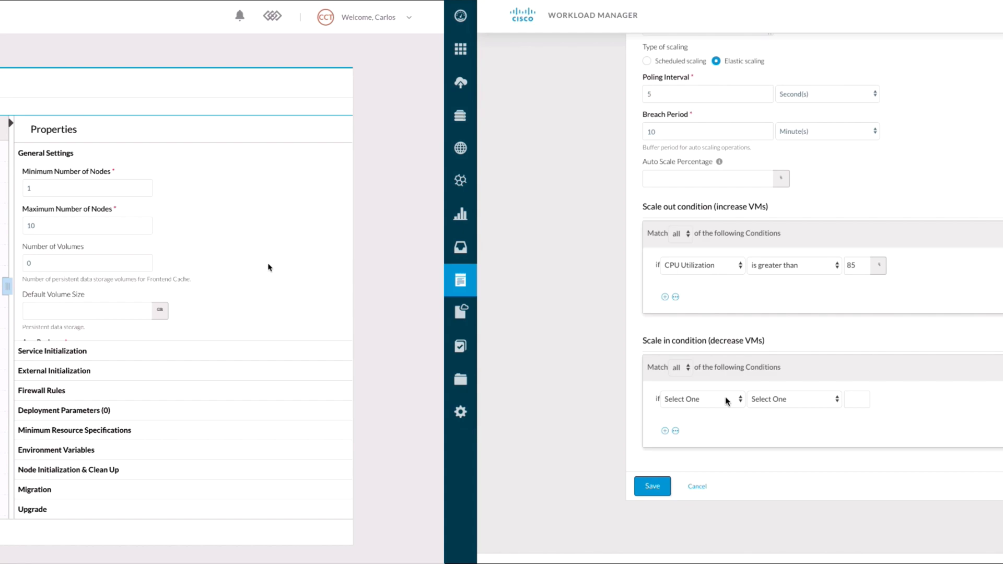
Scale in when CPU Utilization is less than 25, then save the PeakSeason policy
{"action": "left_click", "coordinate": [726, 400]}
{"action": "left_click", "coordinate": [726, 410]}
{"action": "left_click", "coordinate": [793, 401]}
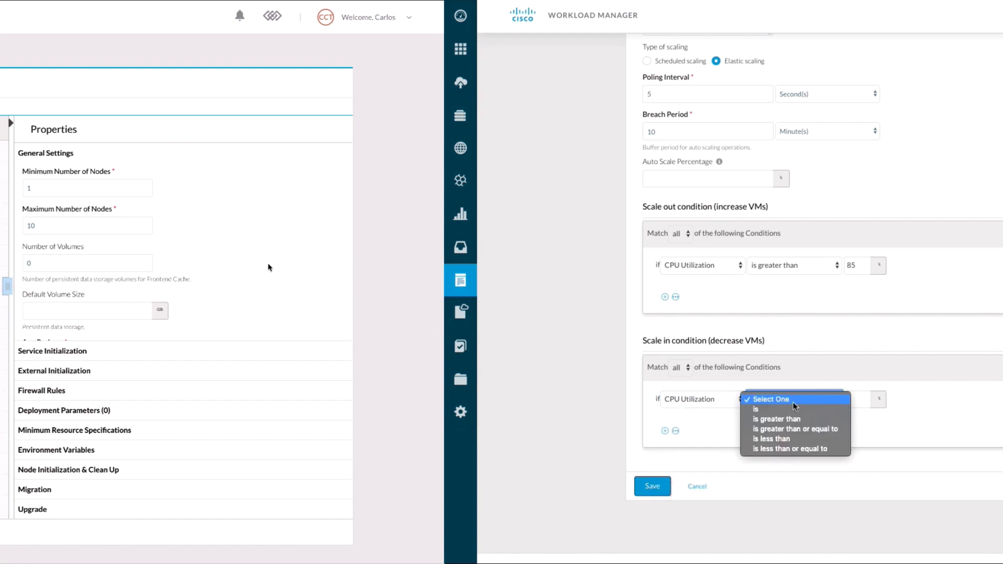
{"action": "left_click", "coordinate": [772, 439]}
{"action": "left_click", "coordinate": [849, 400]}
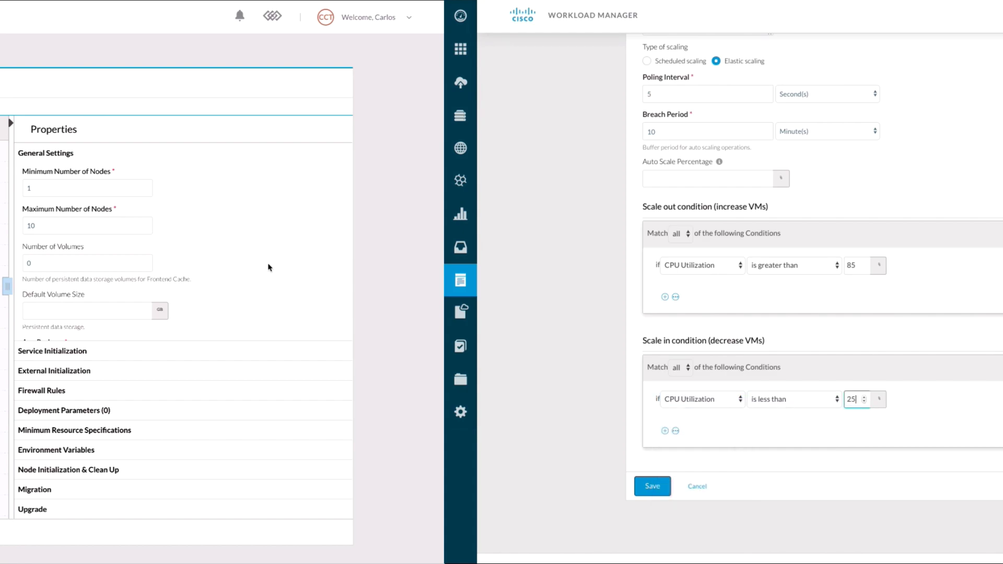
{"action": "left_click", "coordinate": [652, 486]}
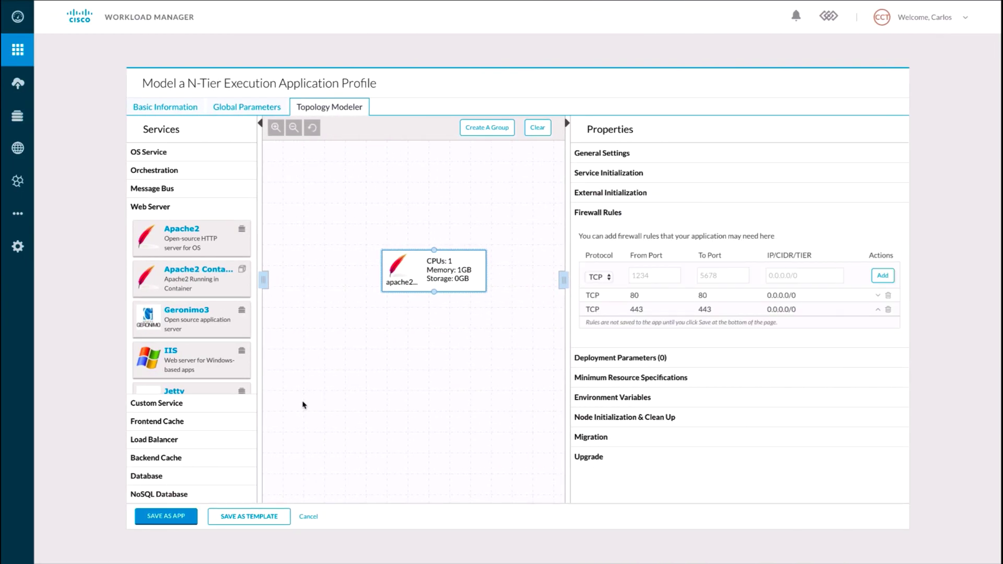
Place an Elastic Load Balancer above apache2, then browse the orchestration, message bus, web server, custom and cache services
{"action": "left_click", "coordinate": [194, 441]}
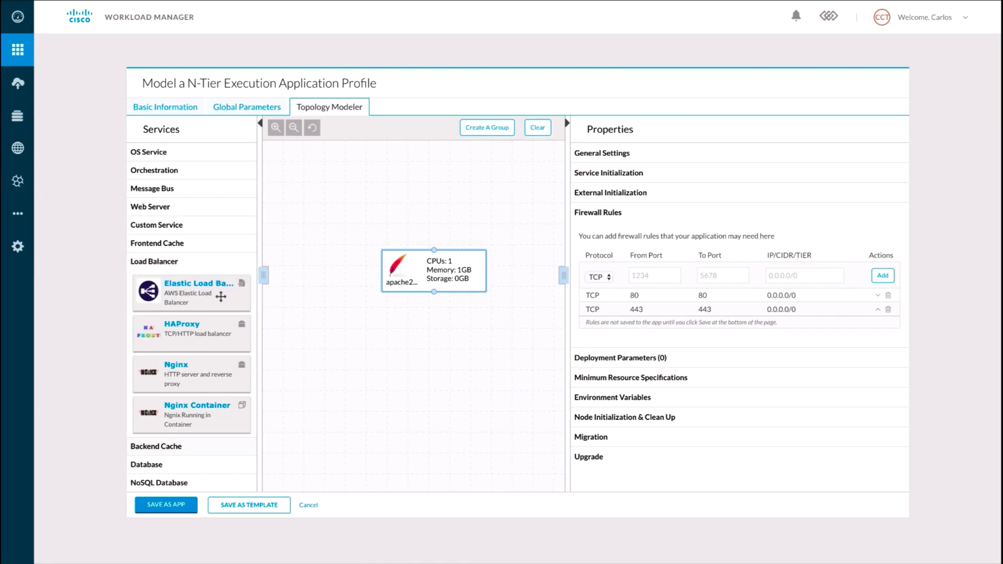
{"action": "left_click_drag", "start_coordinate": [186, 296], "coordinate": [433, 251]}
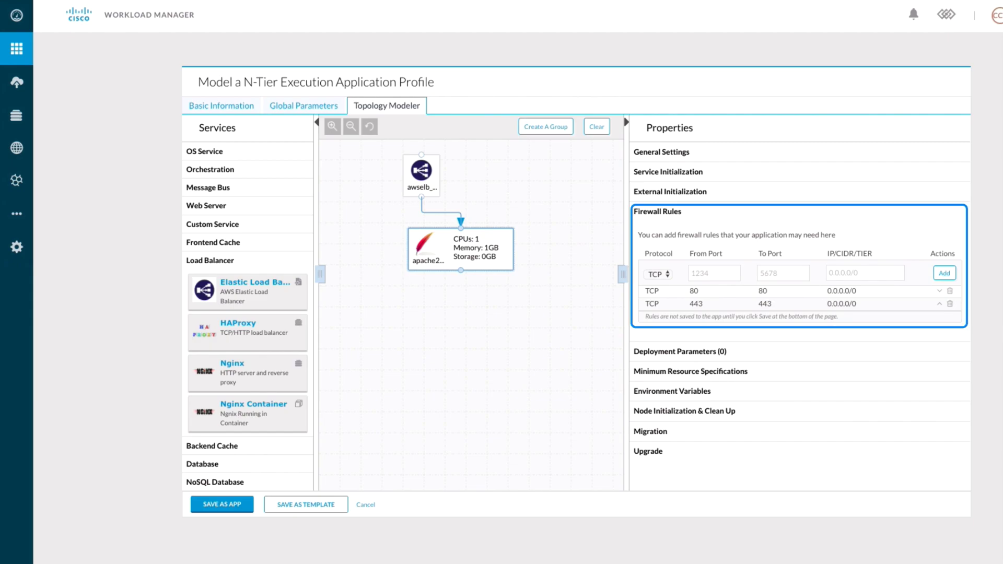
{"action": "left_click", "coordinate": [249, 173]}
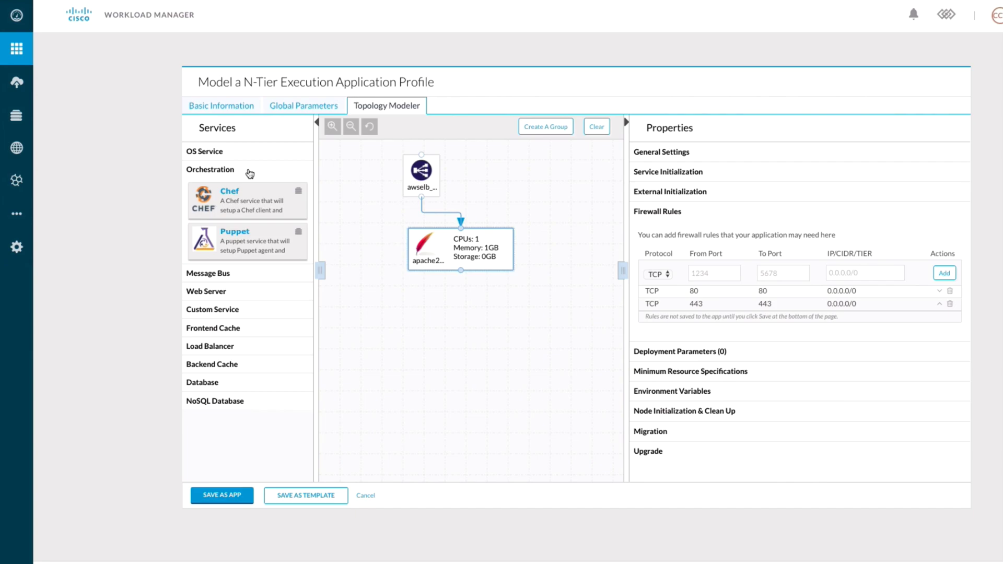
{"action": "left_click", "coordinate": [250, 172]}
{"action": "left_click", "coordinate": [248, 189]}
{"action": "left_click", "coordinate": [248, 189]}
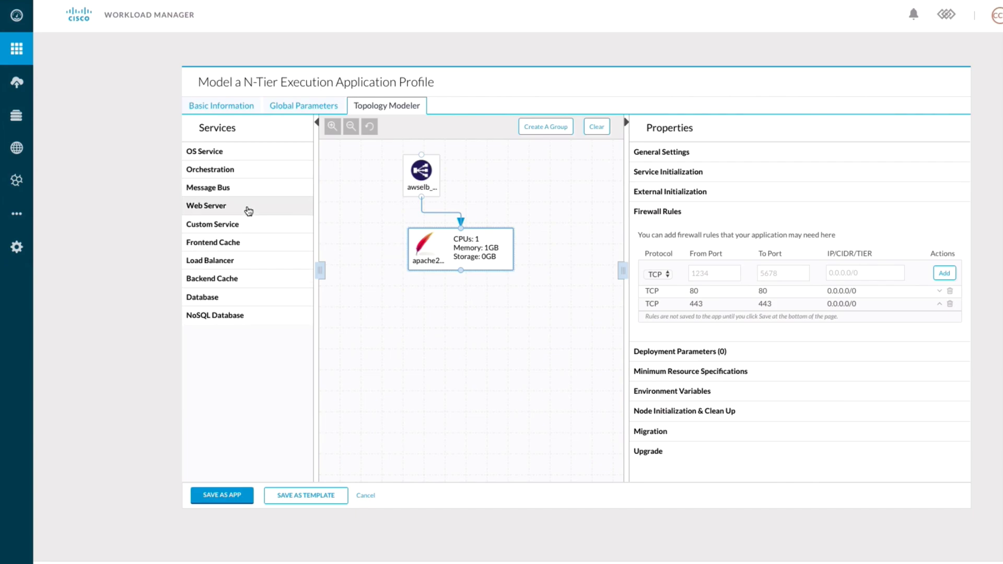
{"action": "left_click", "coordinate": [247, 208]}
{"action": "left_click", "coordinate": [247, 207]}
{"action": "left_click", "coordinate": [250, 226]}
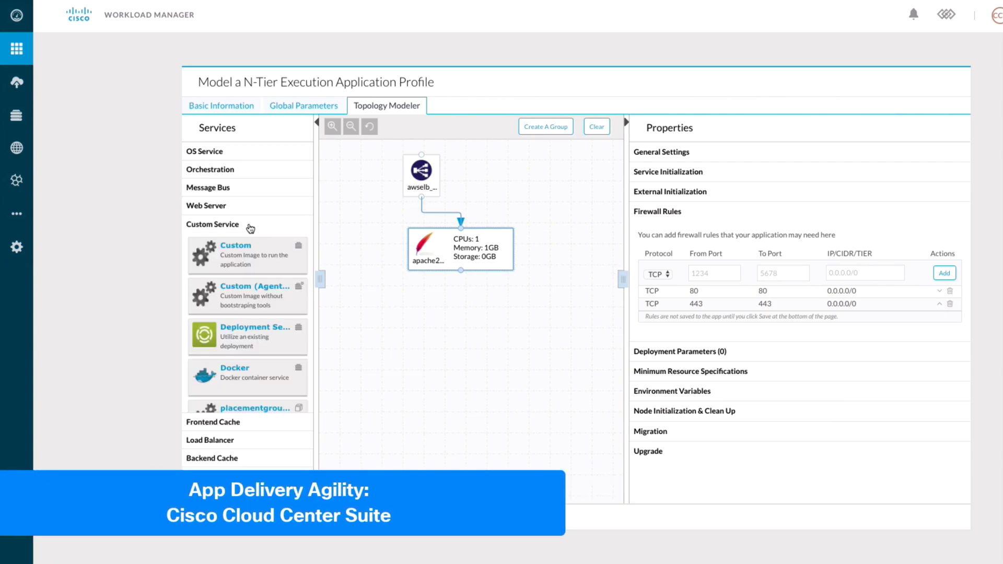
{"action": "left_click", "coordinate": [250, 228]}
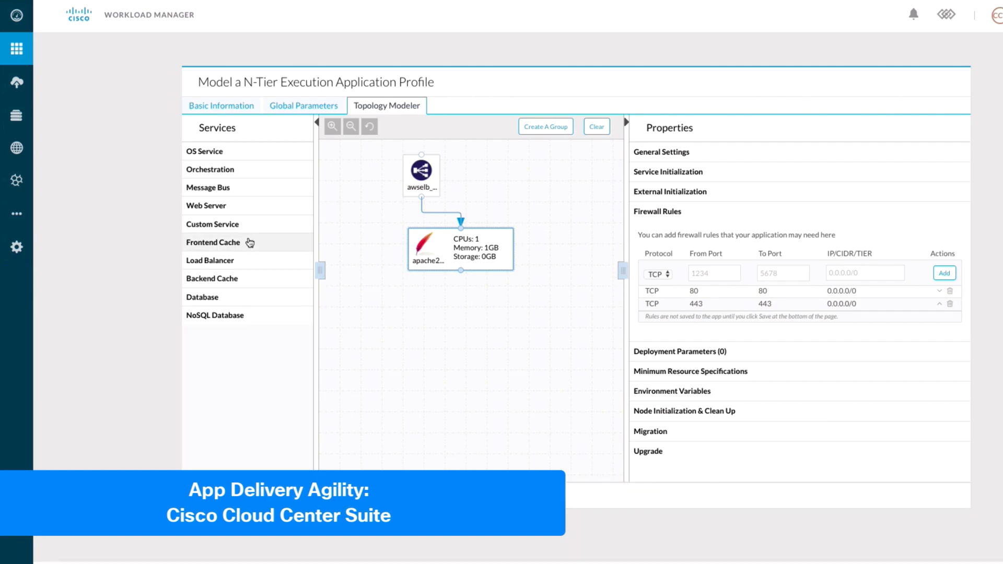
{"action": "left_click", "coordinate": [249, 245]}
{"action": "left_click", "coordinate": [249, 244]}
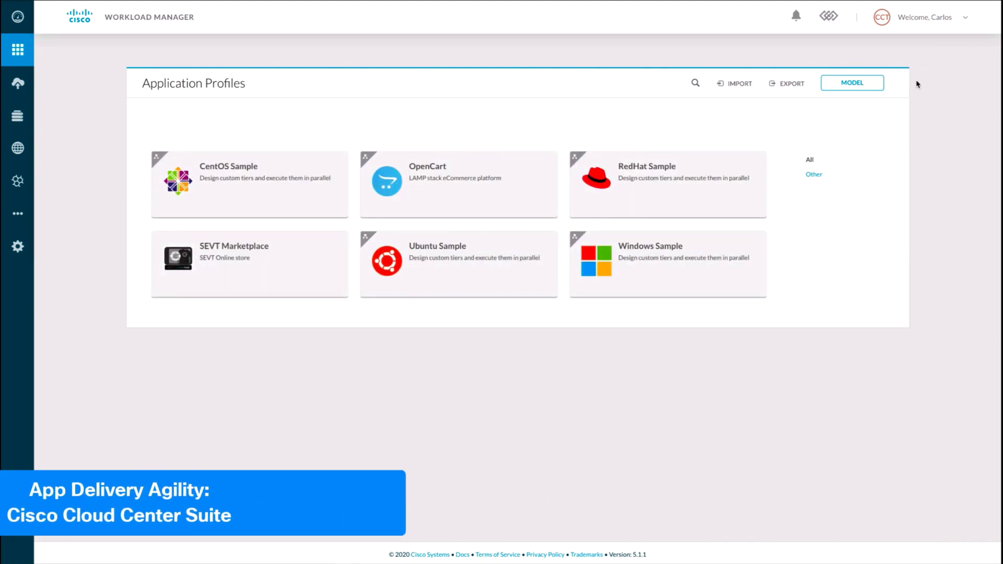
Begin deploying SEVT Marketplace as CiscoLiveAWS and review its general settings
{"action": "mouse_move", "coordinate": [333, 261]}
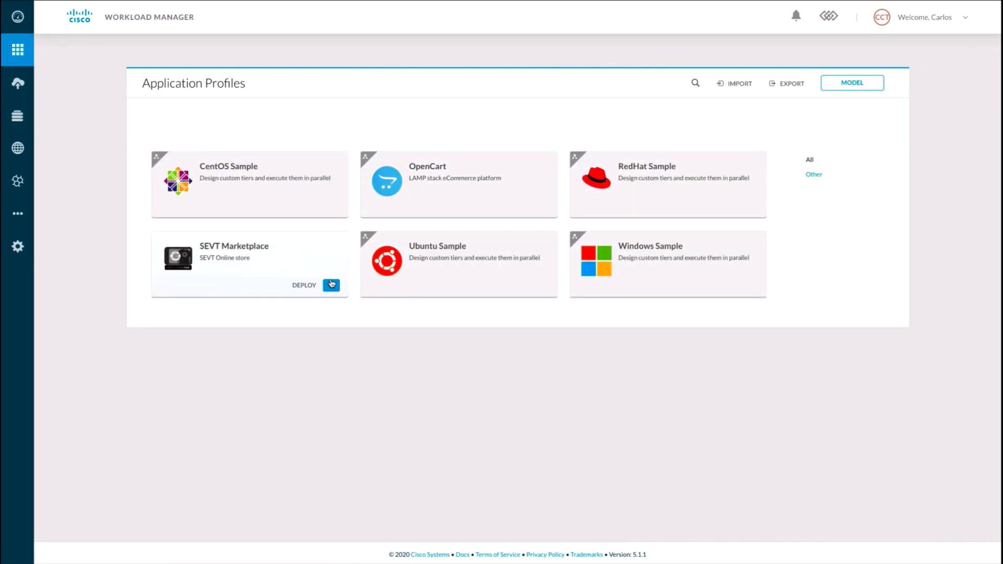
{"action": "left_click", "coordinate": [299, 287]}
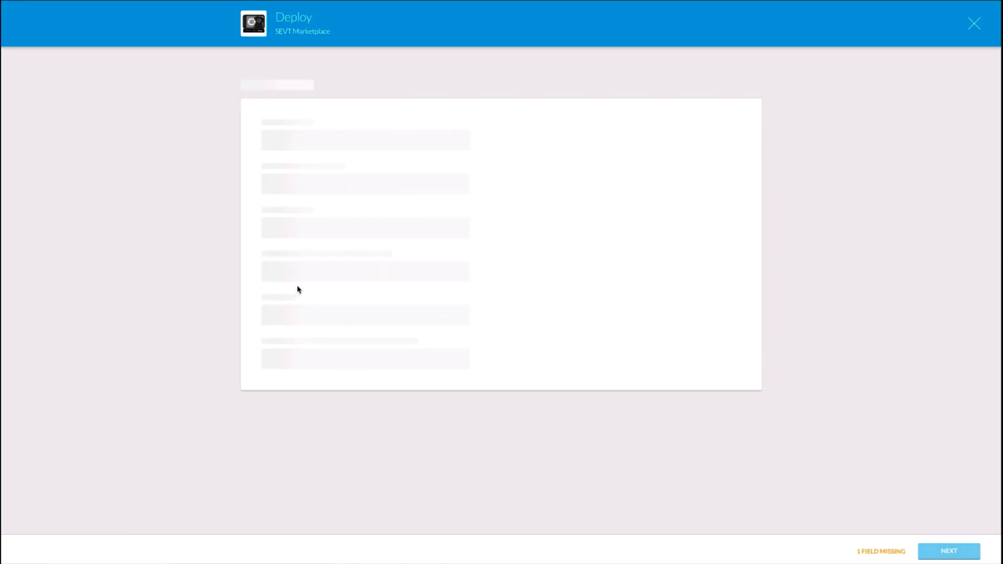
{"action": "scroll", "coordinate": [682, 303], "scroll_direction": "down", "scroll_amount": 5}
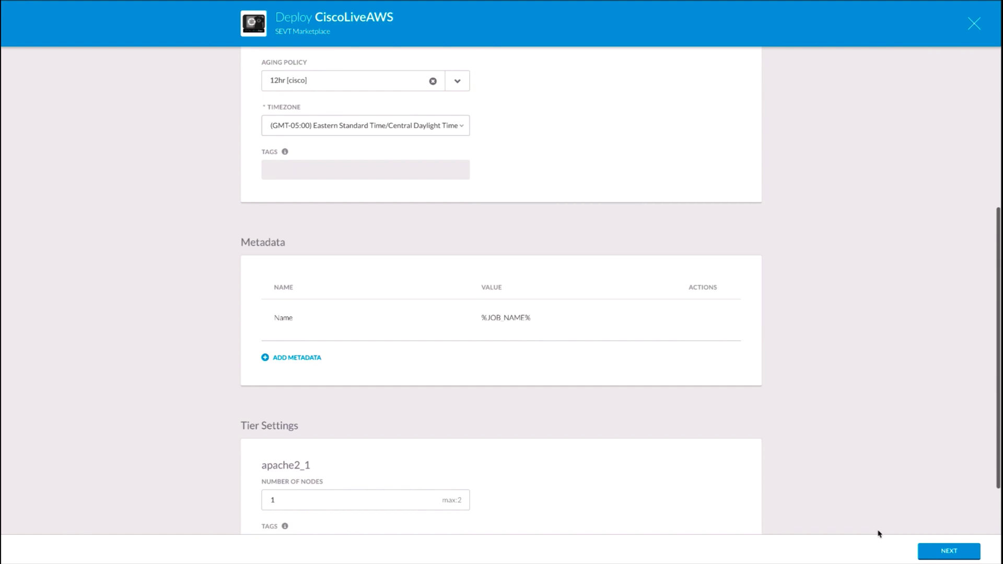
{"action": "scroll", "coordinate": [880, 531], "scroll_direction": "down", "scroll_amount": 1}
Compare Azure and Google Cloud instance prices, then review the AWS VPC 172.31.0.0/16 settings
{"action": "left_click", "coordinate": [933, 558]}
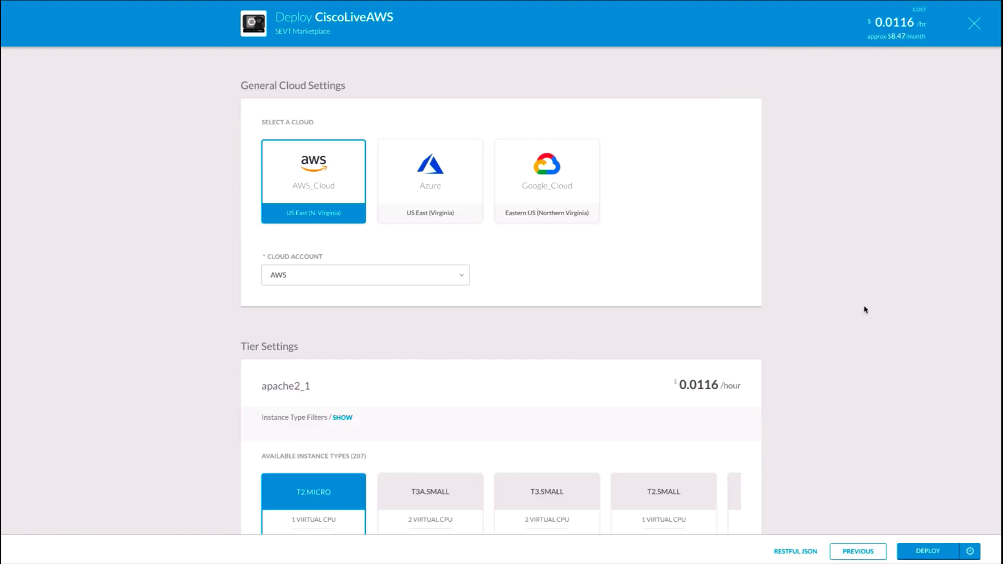
{"action": "scroll", "coordinate": [864, 310], "scroll_direction": "down", "scroll_amount": 2}
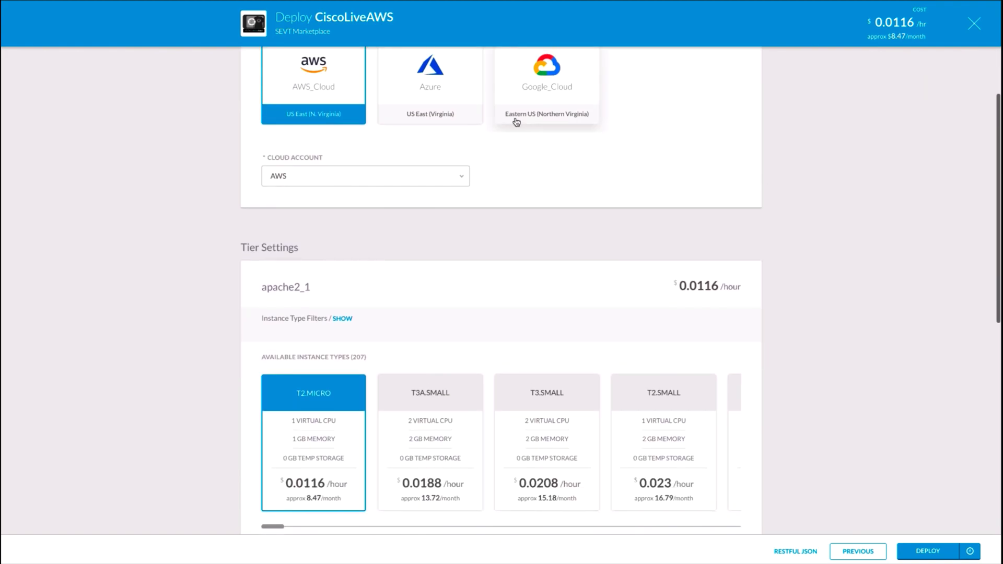
{"action": "left_click", "coordinate": [454, 96]}
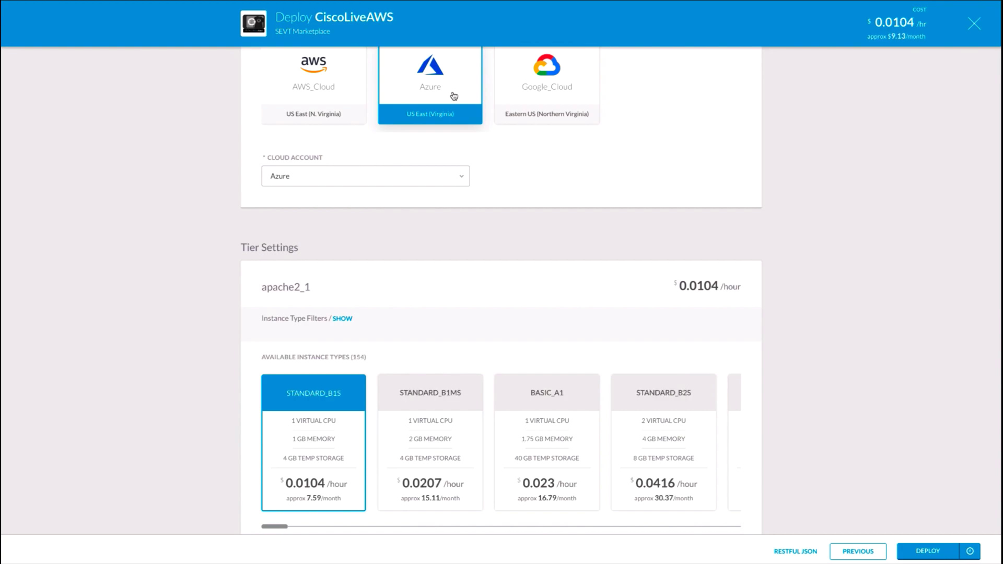
{"action": "left_click", "coordinate": [531, 95]}
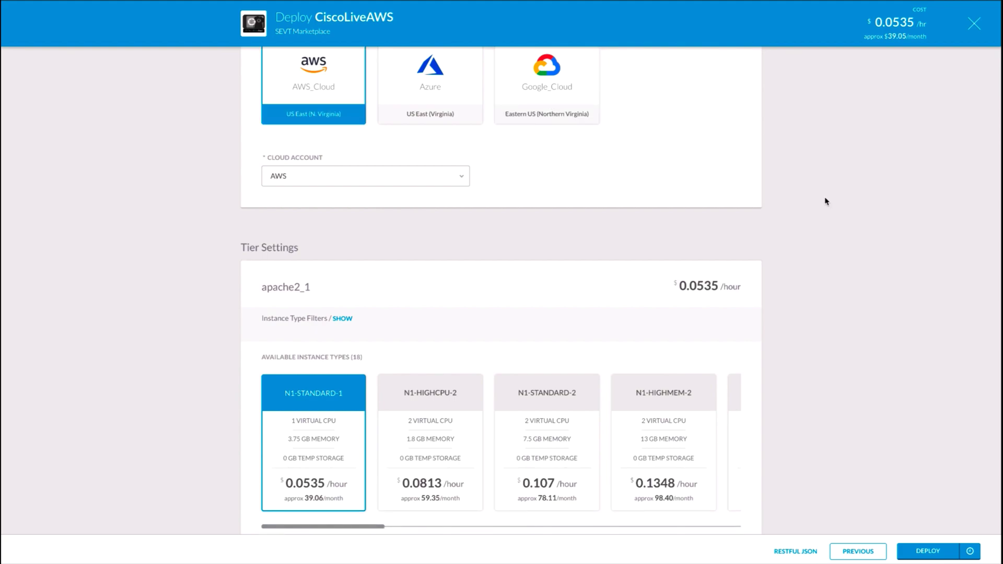
{"action": "scroll", "coordinate": [824, 199], "scroll_direction": "down", "scroll_amount": 8}
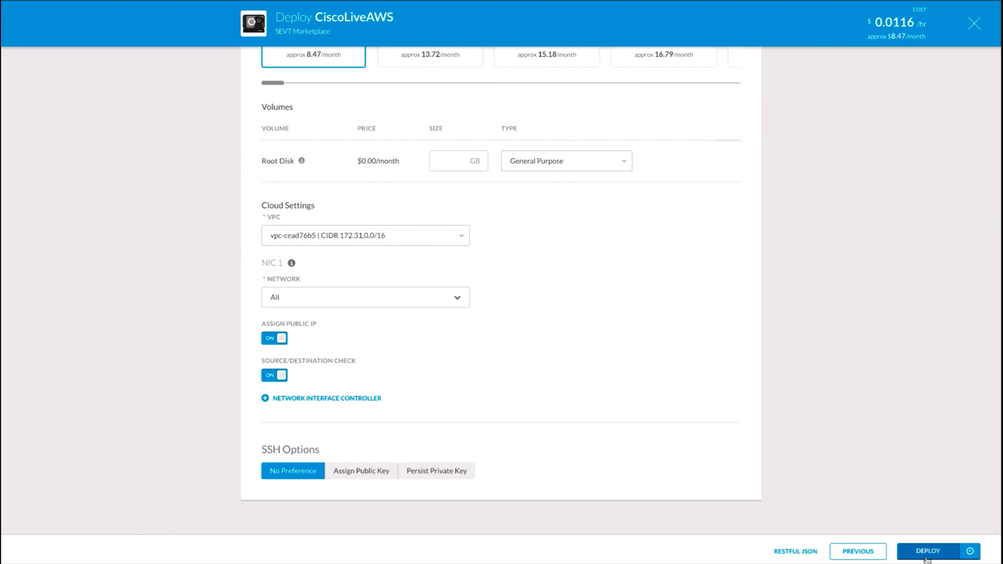
Deploy CiscoLiveAWS and open the running SEVT storefront once it is RUNNING
{"action": "left_click", "coordinate": [927, 552]}
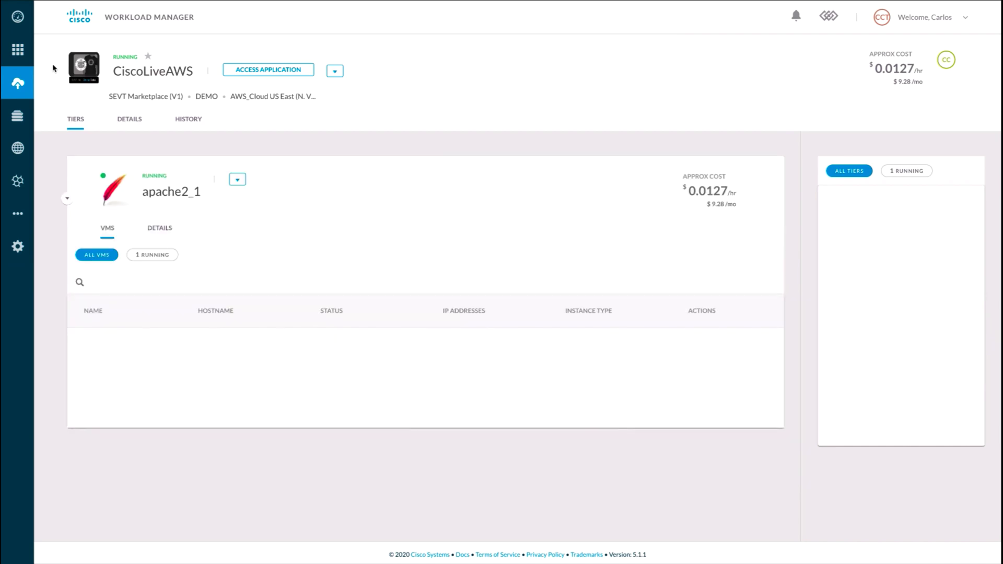
{"action": "left_click", "coordinate": [301, 68]}
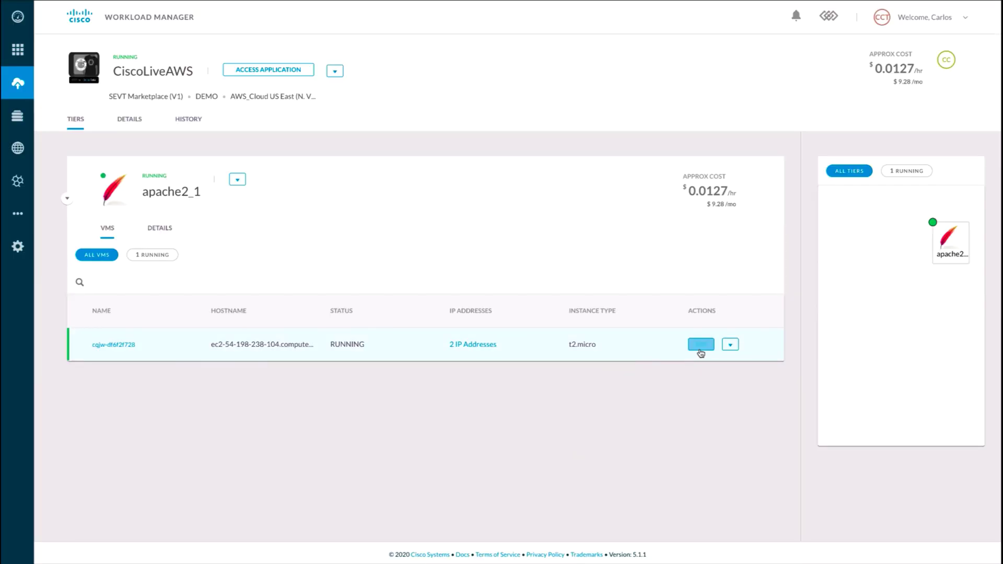
Open an SSH web terminal on the Apache VM and check that the shell responds
{"action": "left_click", "coordinate": [701, 345]}
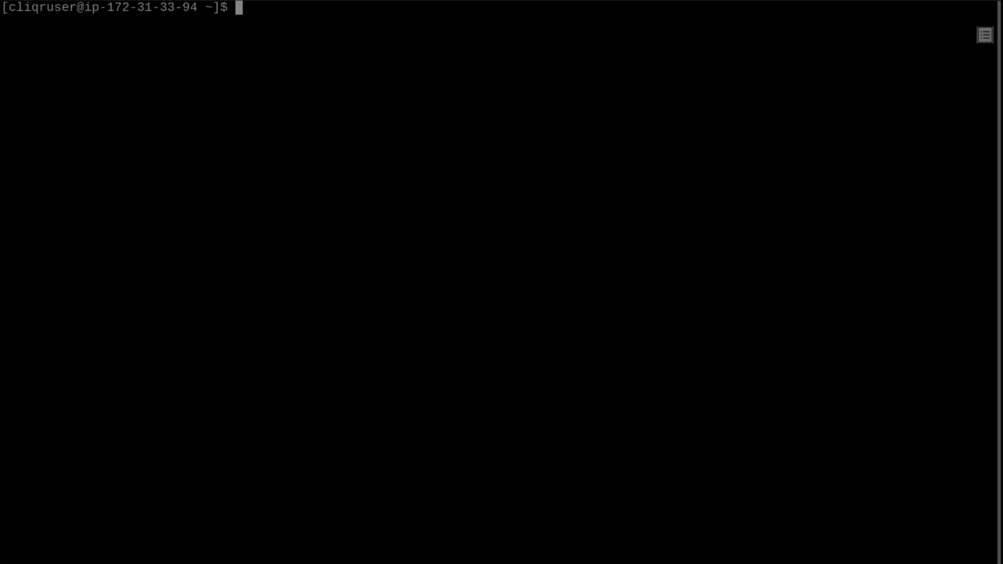
{"action": "key", "text": "Return"}
{"action": "key", "text": "Return"}
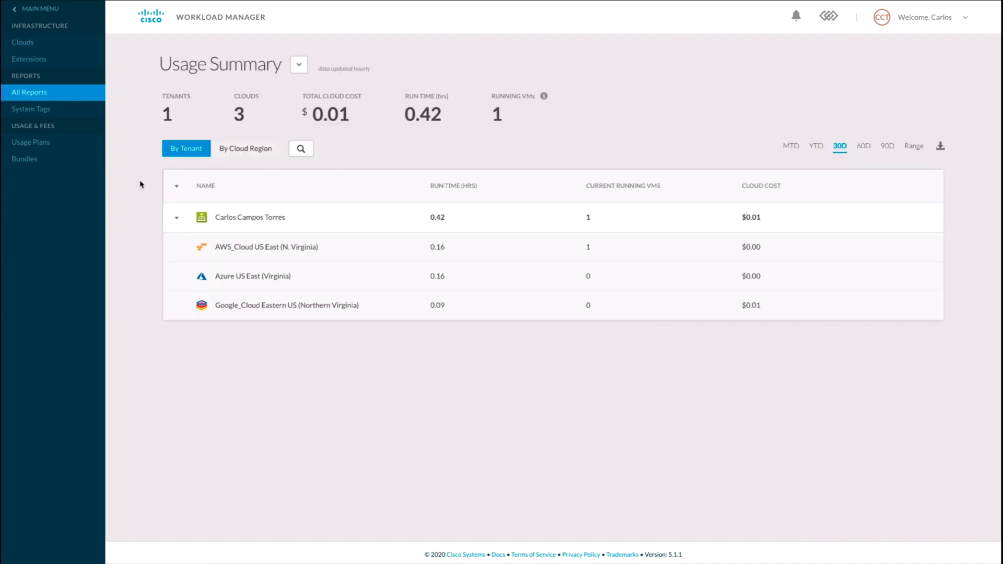
Switch from Usage Summary to the Application Deployments report
{"action": "left_click", "coordinate": [298, 64]}
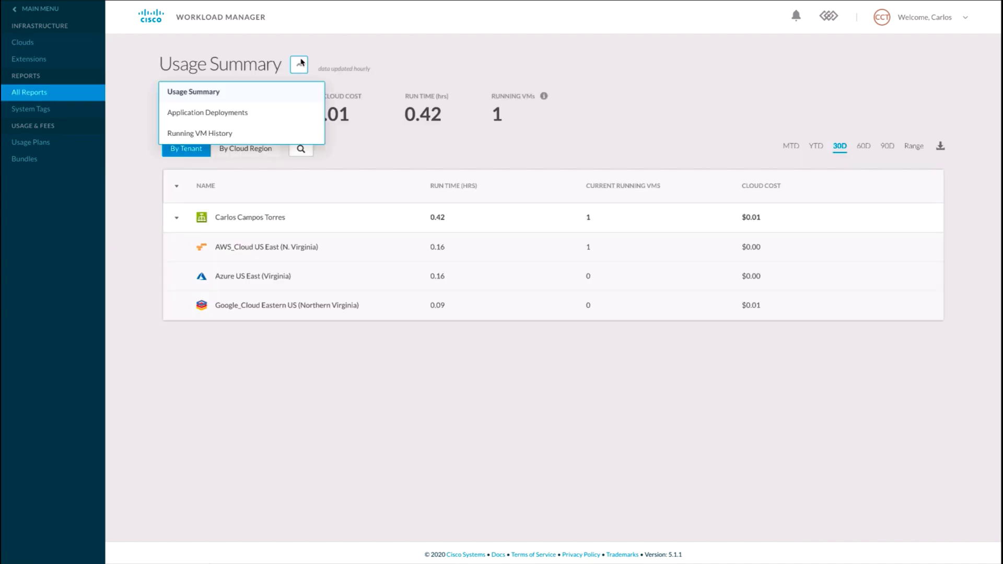
{"action": "left_click", "coordinate": [253, 118]}
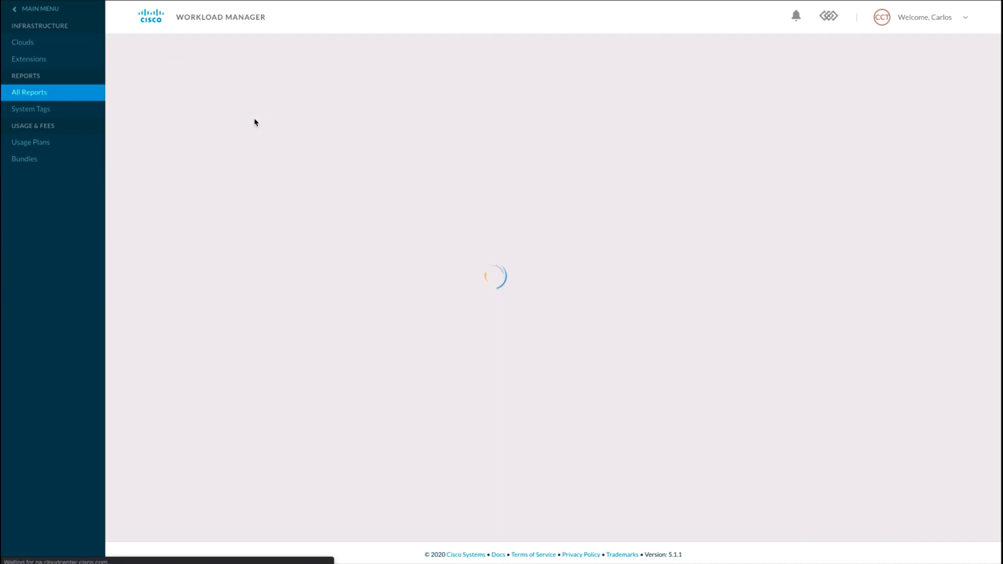